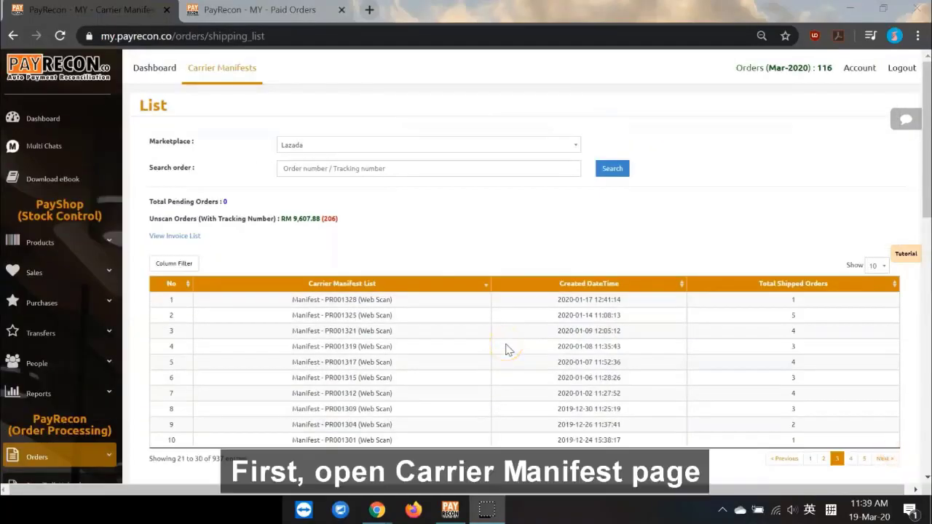
Step: Open the Carrier Manifests list for the Lazada marketplace
scroll(508, 349, "down", 3)
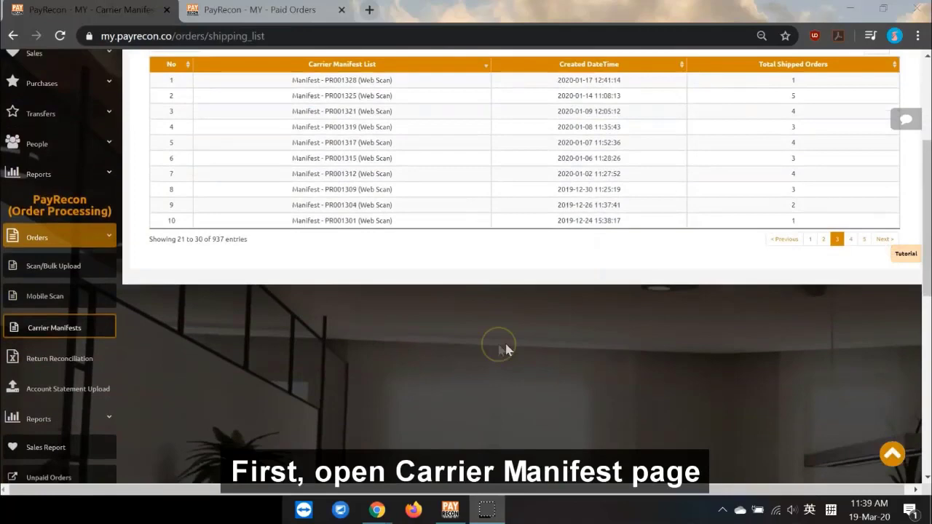
left_click(69, 335)
scroll(422, 343, "up", 3)
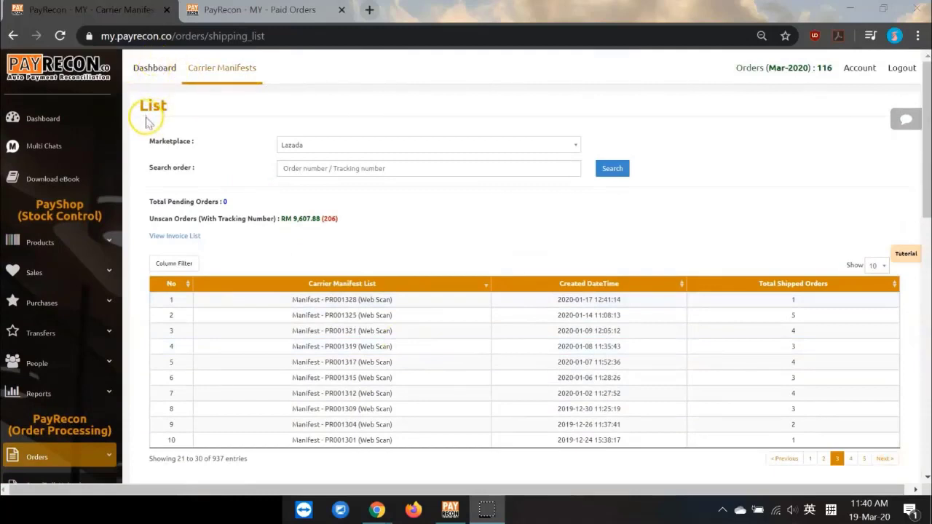
left_click(175, 115)
double_click(163, 105)
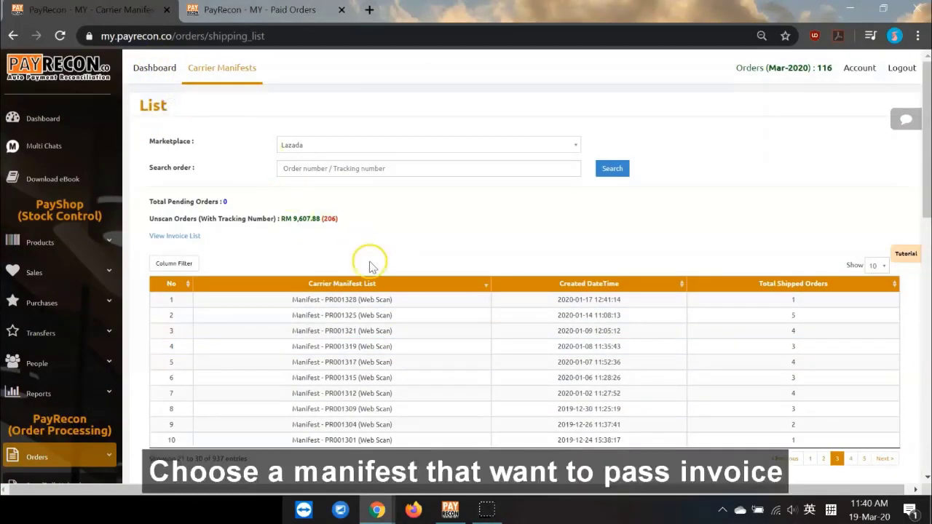
Step: Open carrier manifest PR001312, select its three orders without an invoice number and send them to invoice
left_click(376, 394)
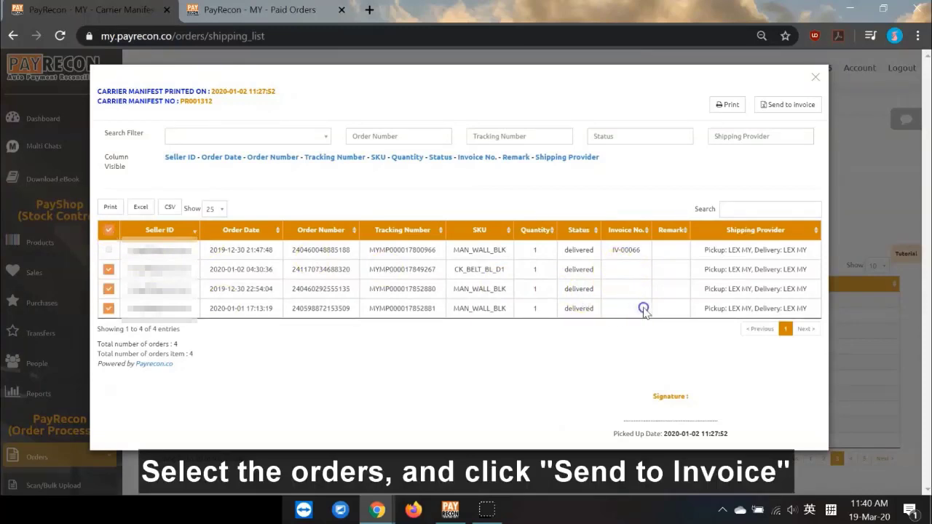
left_click(780, 106)
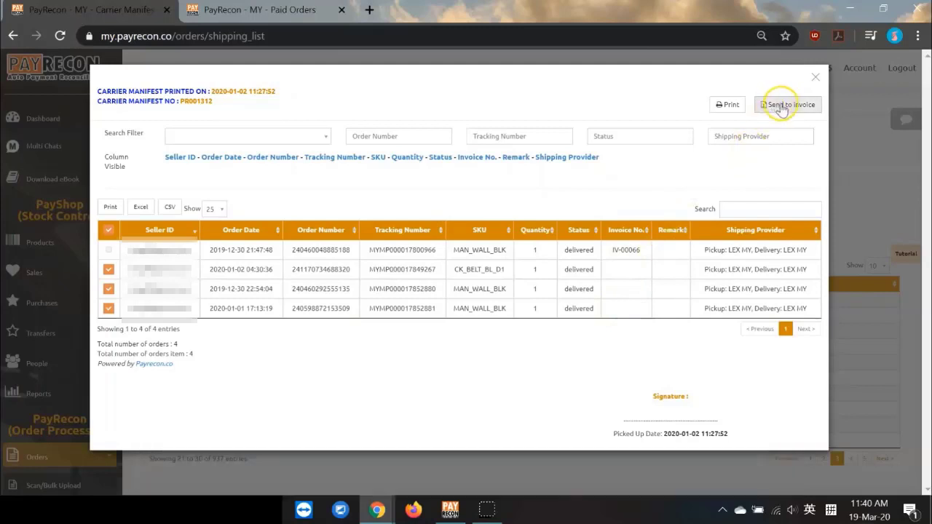
left_click(781, 106)
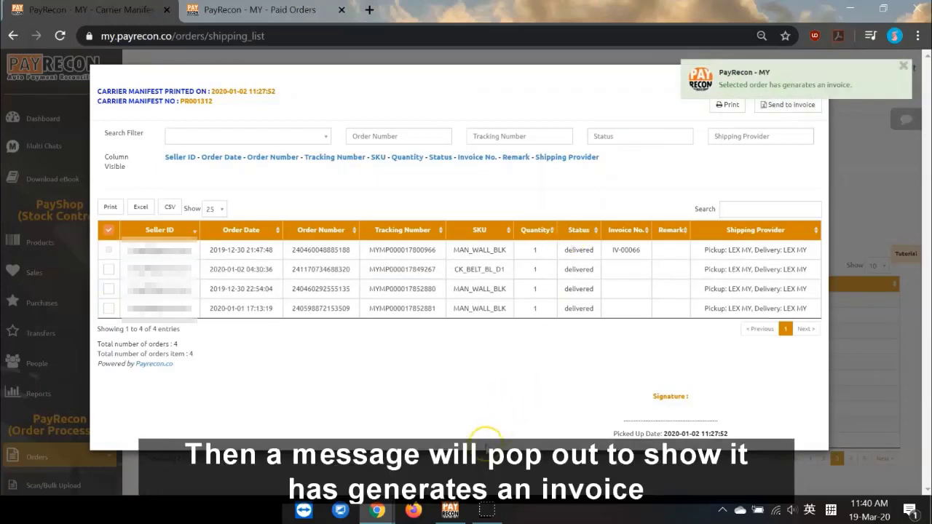
Step: Switch to the PayRecon InvoiceList integrator, get the latest order list and submit it to accounting
left_click(452, 512)
left_click(452, 512)
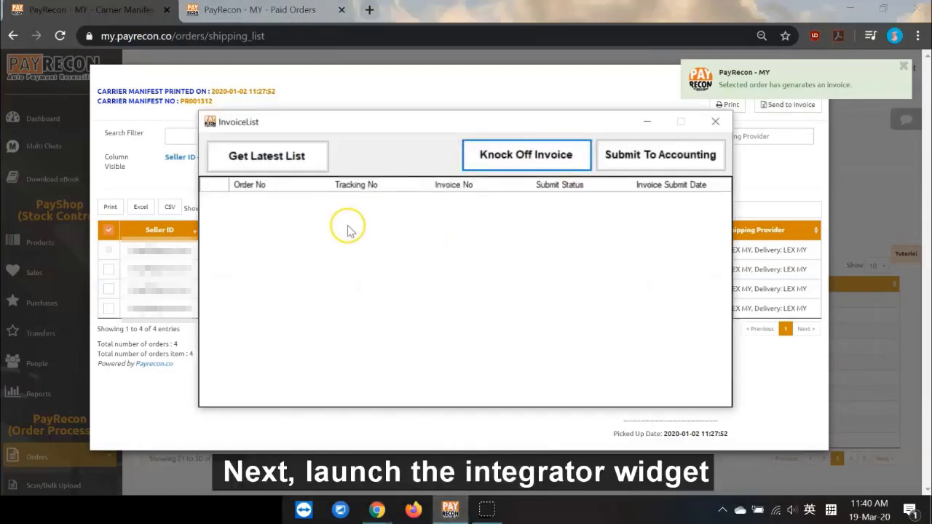
left_click(289, 166)
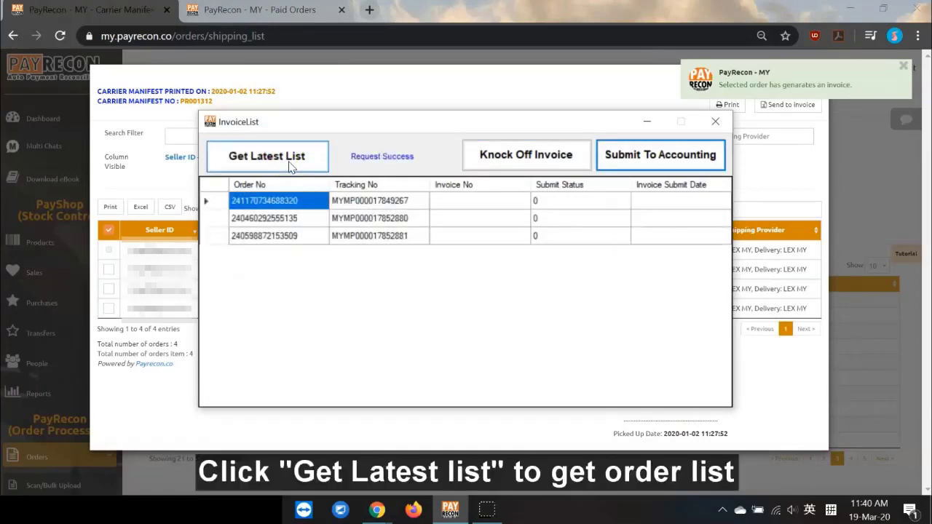
left_click(677, 159)
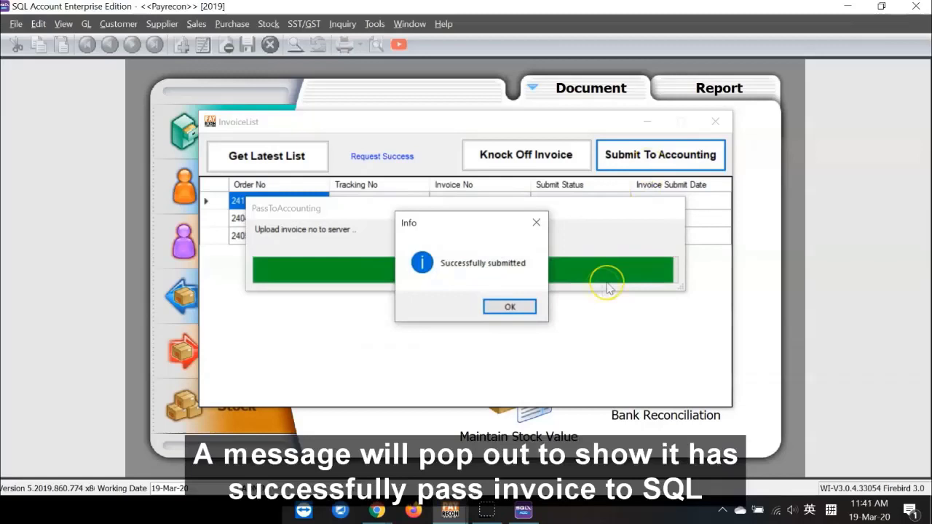
left_click(511, 307)
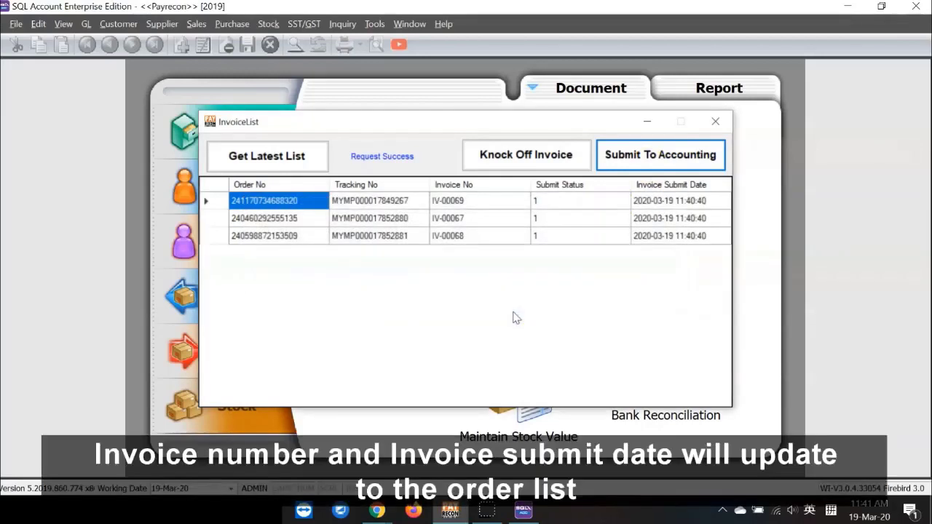
Step: Check the invoice number and invoice submit date of each submitted order in the integrator list
left_click(448, 201)
left_click(455, 217)
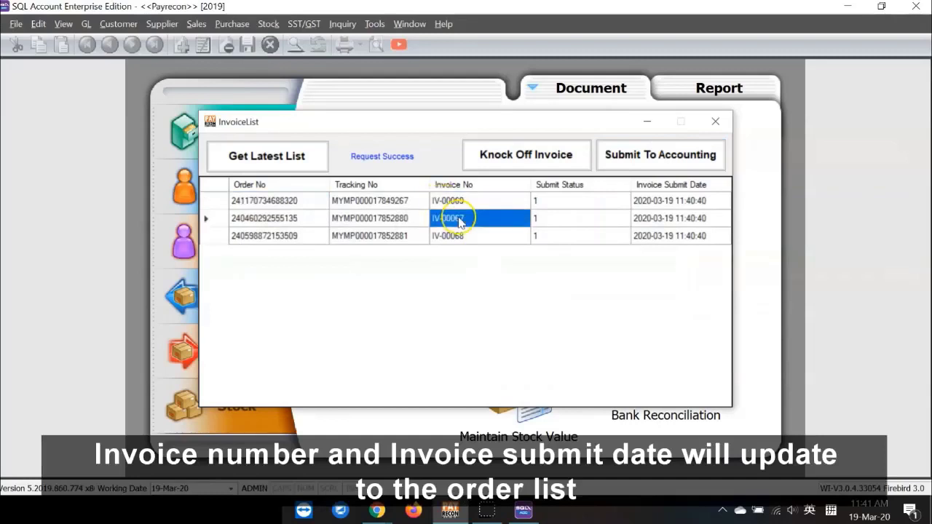
left_click(498, 238)
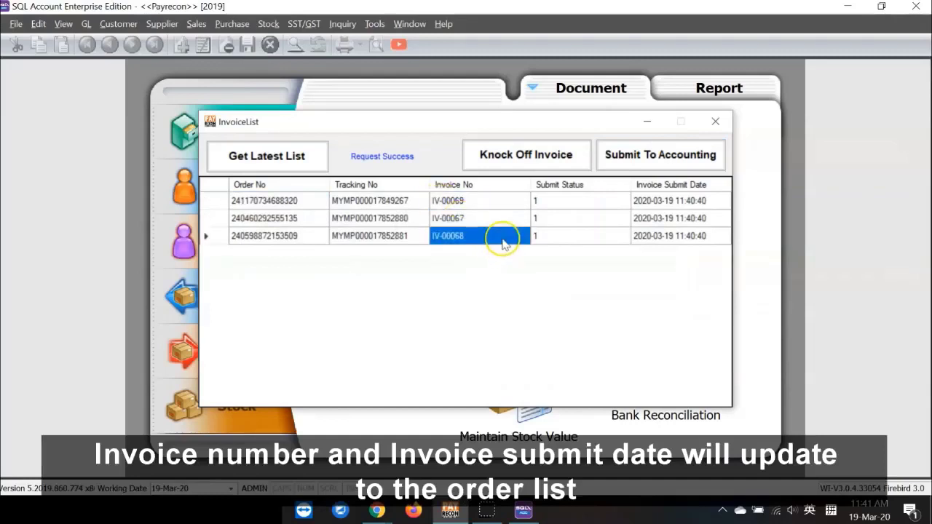
left_click(719, 206)
left_click(717, 218)
left_click(716, 239)
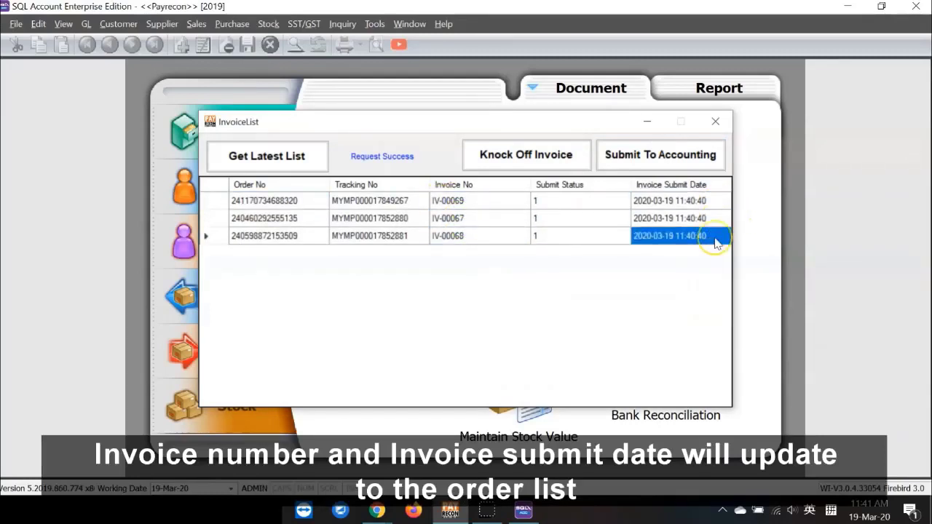
Step: Review invoices IV-00067 to IV-00069 in SQL Account's sales invoice list, and close SQL Account
left_click(646, 124)
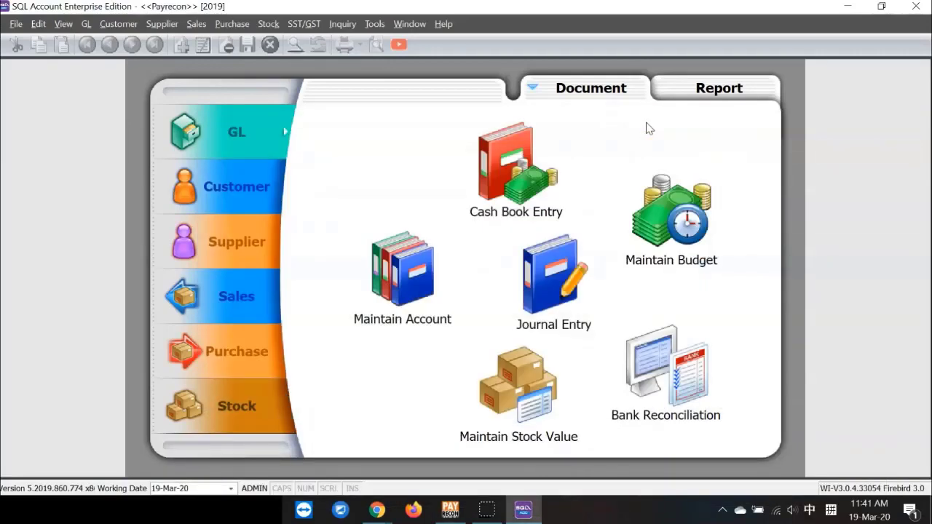
left_click(240, 291)
left_click(553, 289)
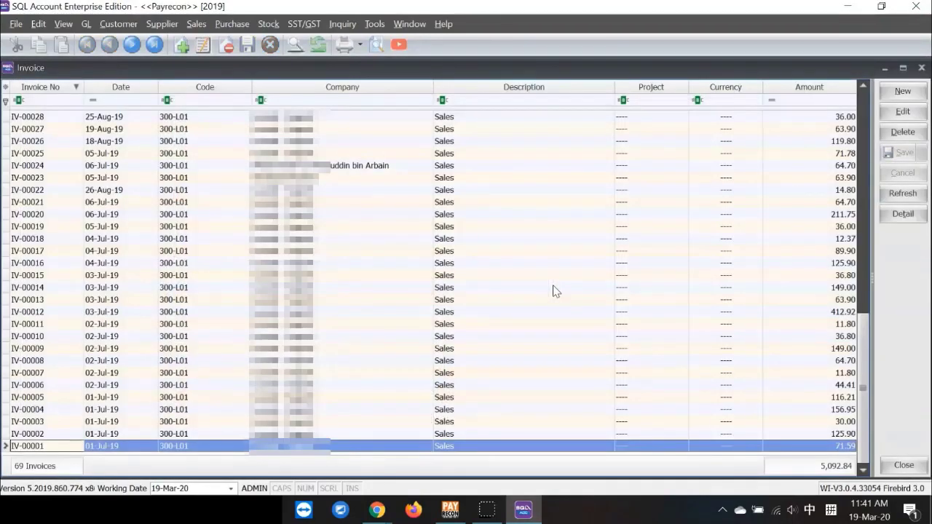
scroll(208, 270, "up", 14)
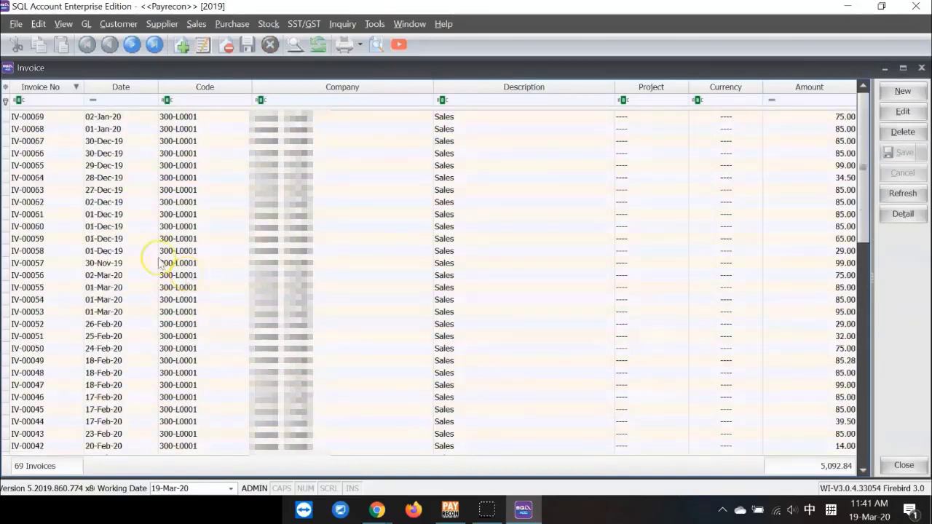
left_click(62, 119)
left_click(63, 130)
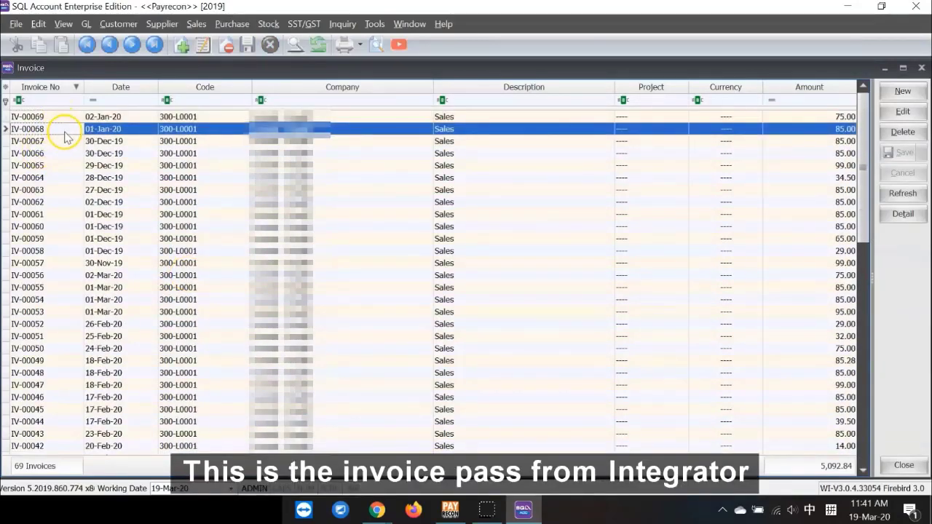
left_click(65, 142)
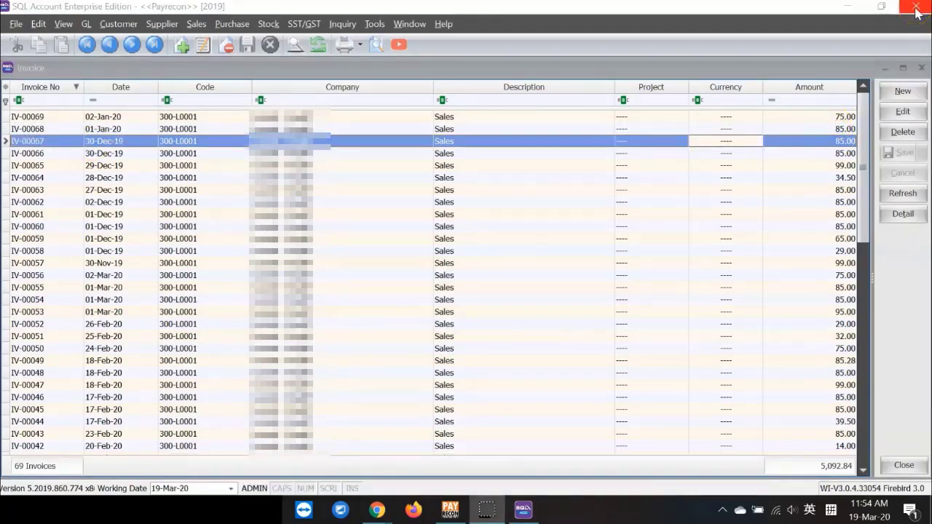
left_click(915, 8)
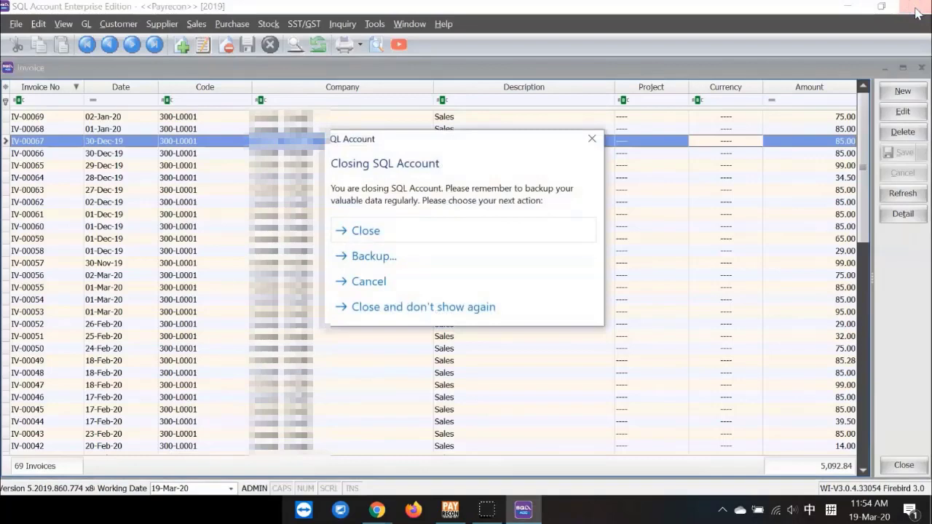
left_click(447, 233)
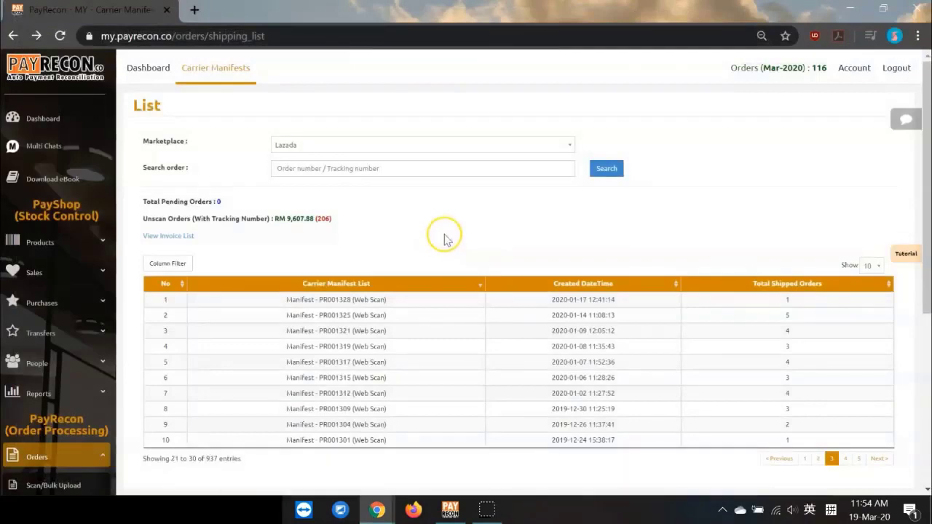
Step: Reopen carrier manifest PR001312 in PayRecon and check the invoice numbers of the three submitted orders
left_click(424, 396)
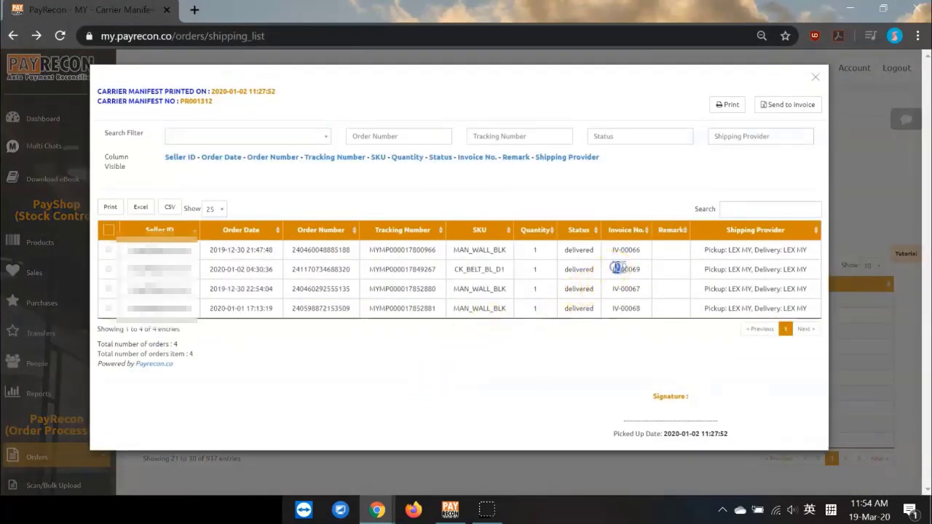
left_click_drag(613, 269, 642, 274)
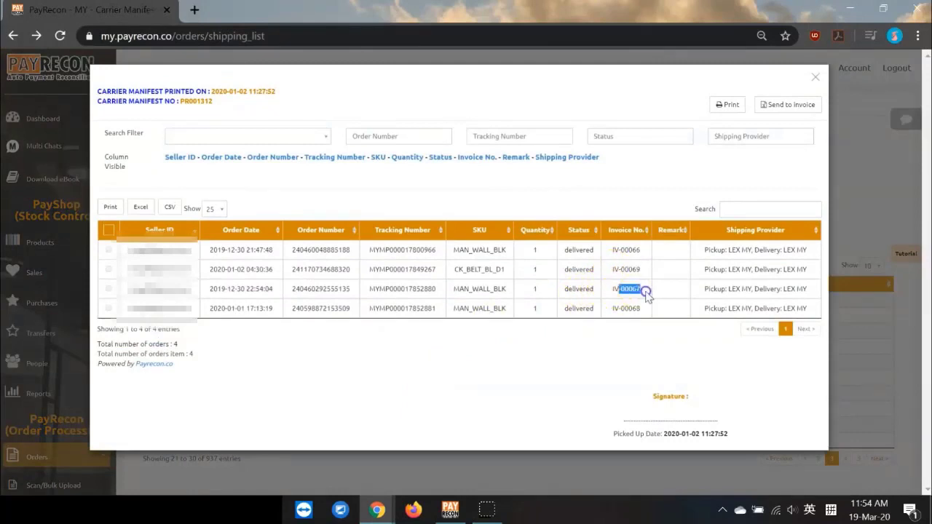
left_click_drag(617, 307, 642, 308)
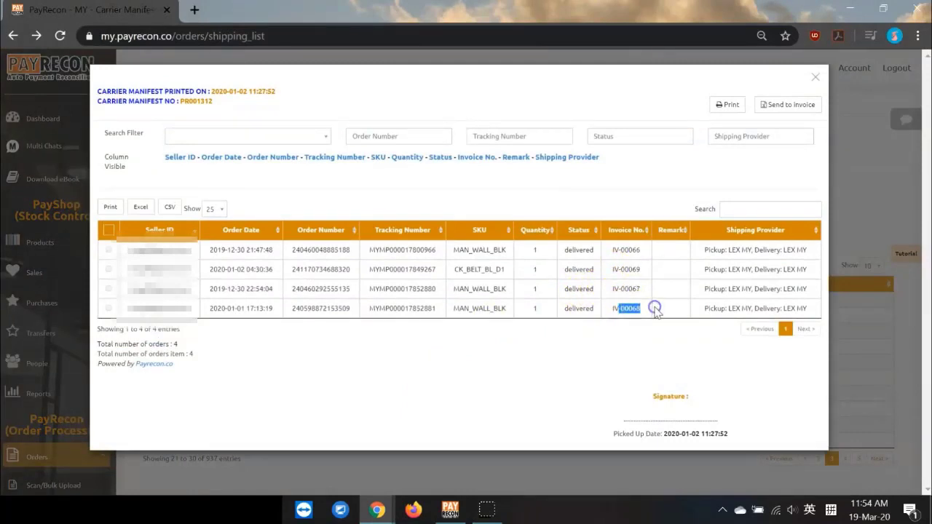
left_click(641, 344)
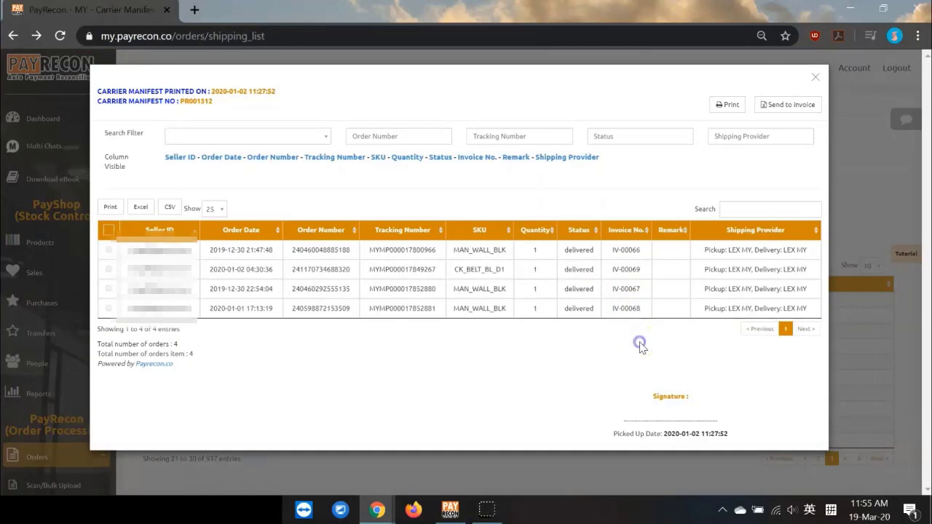
left_click(816, 78)
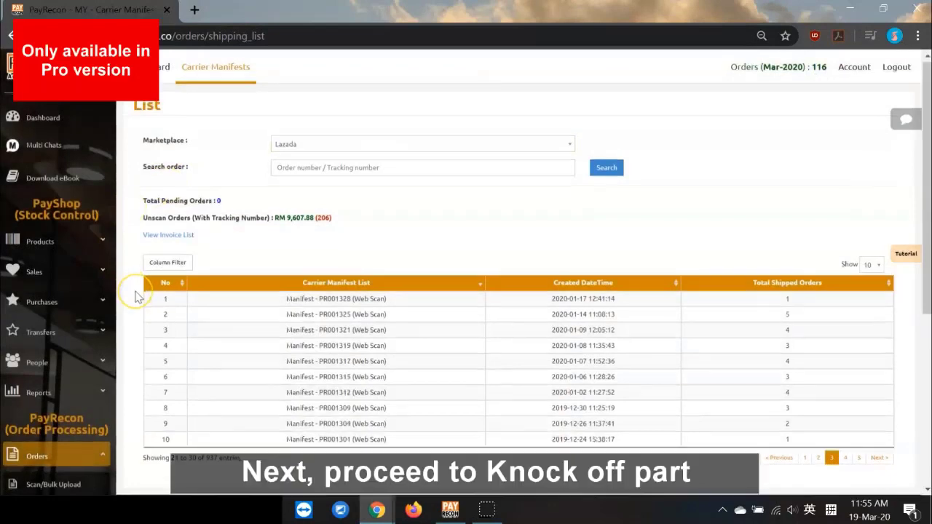
Step: Open the Paid Orders report from the order processing reports in a separate browser tab
scroll(138, 297, "down", 4)
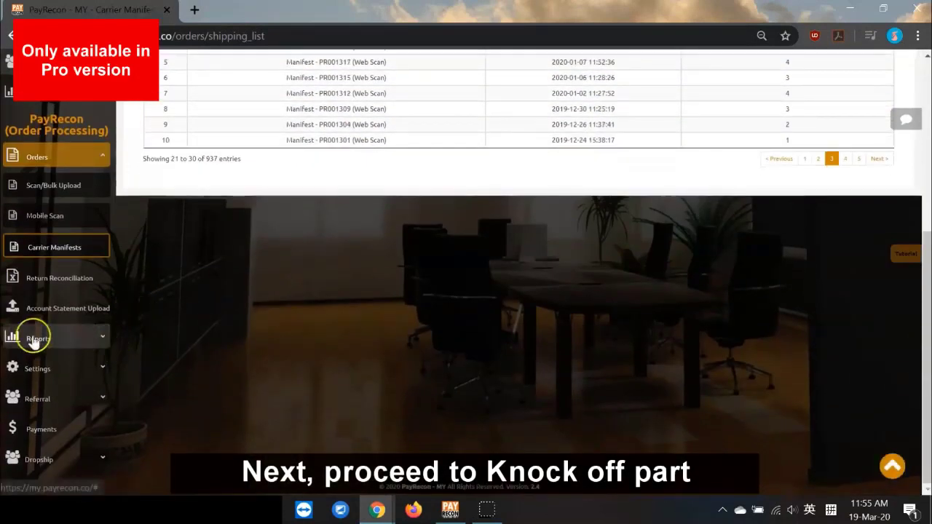
left_click(33, 341)
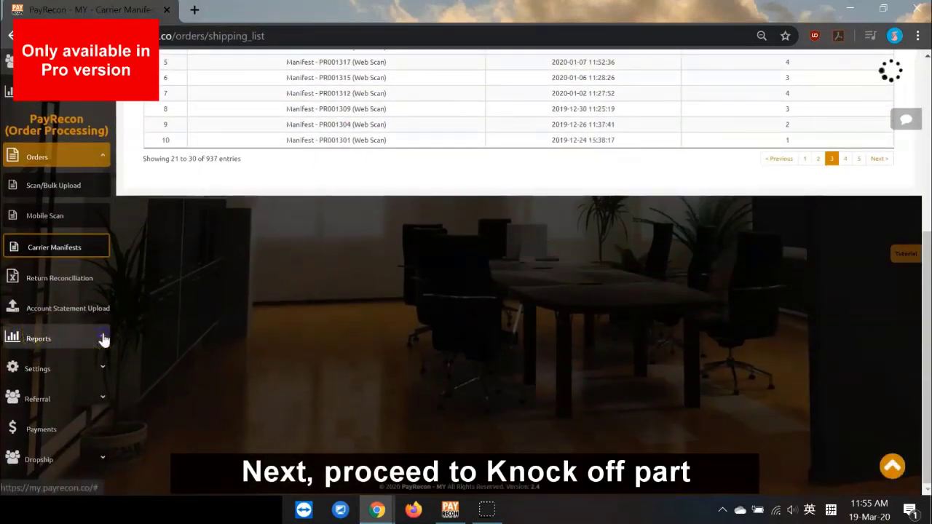
scroll(152, 331, "down", 3)
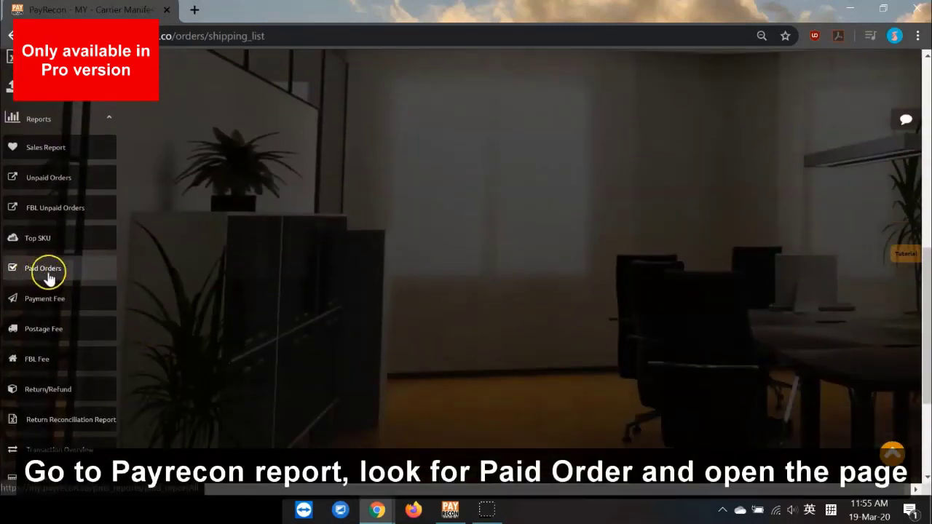
right_click(98, 274)
left_click(131, 277)
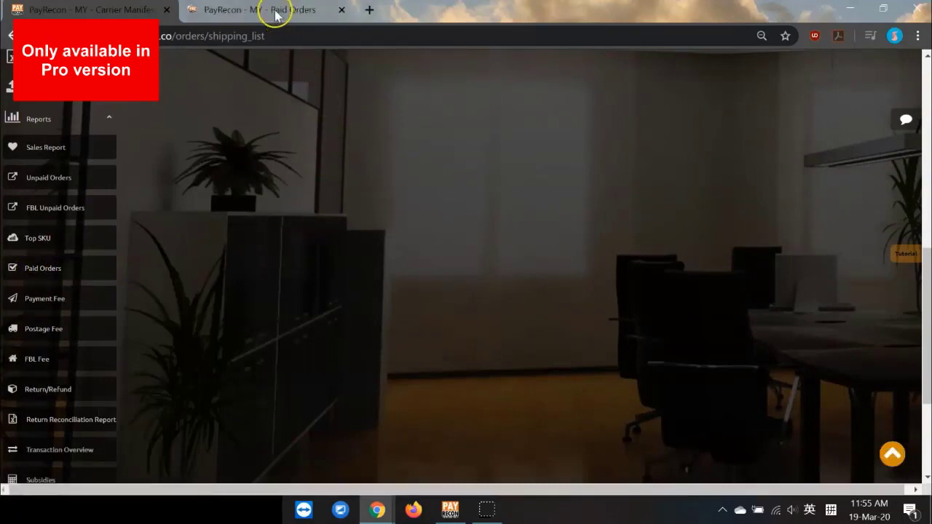
left_click(275, 12)
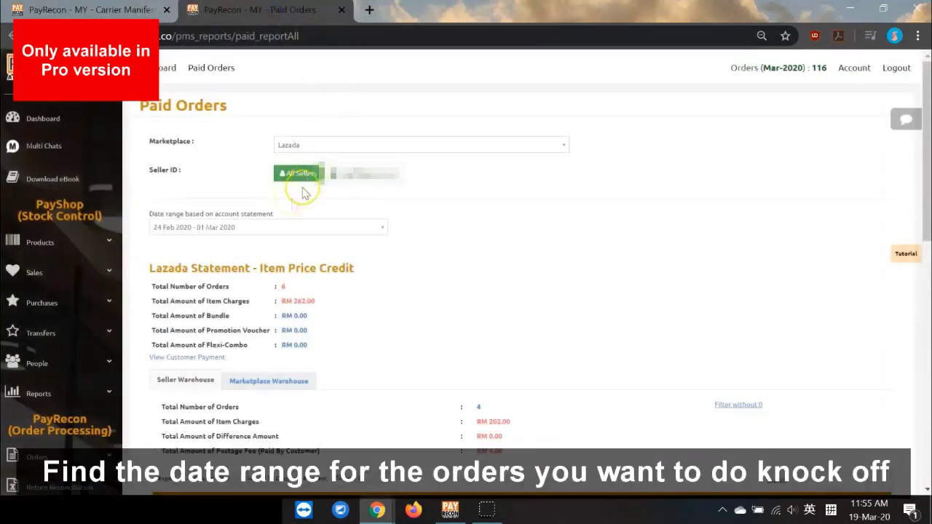
Step: Set the Paid Orders account statement date range to 30 Dec 2019 - 05 Jan 2020
left_click(279, 225)
scroll(290, 316, "down", 3)
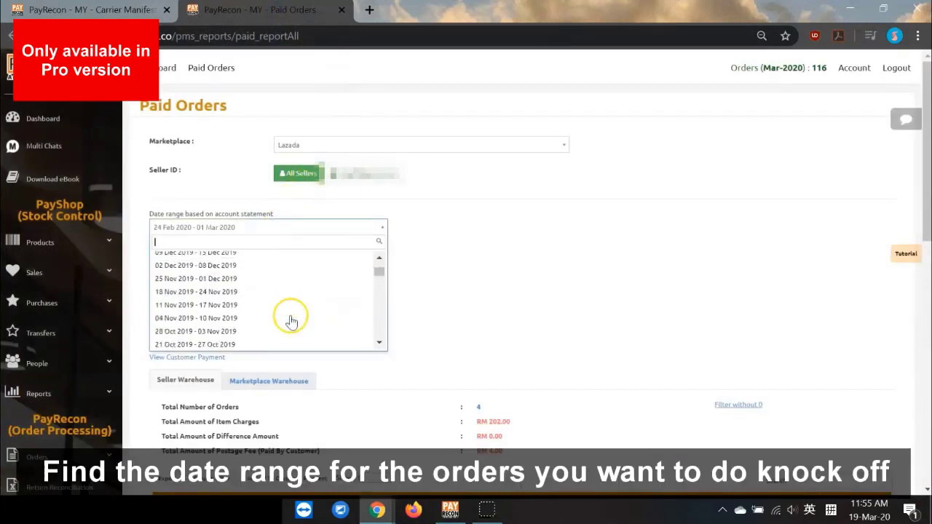
scroll(281, 282, "up", 4)
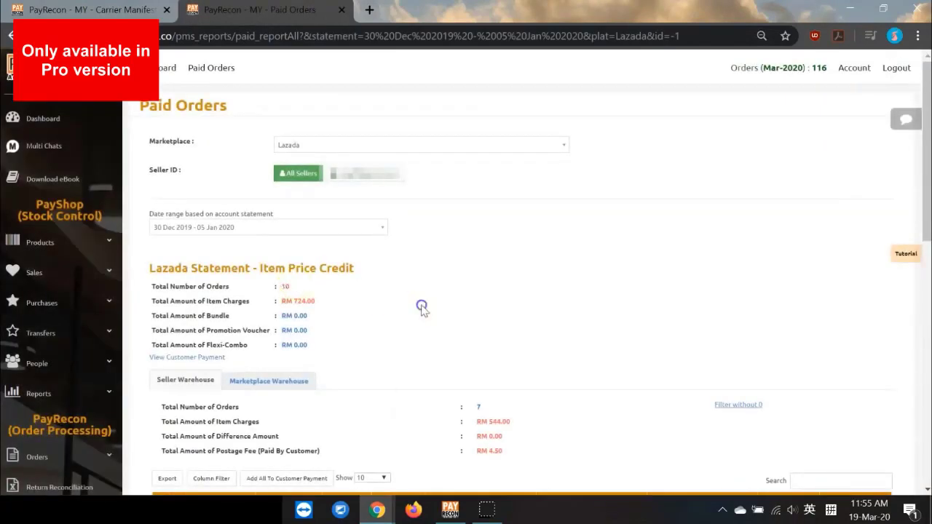
Step: Examine the listed paid orders and compare the order price total with the Lazada payout total
scroll(422, 310, "down", 3)
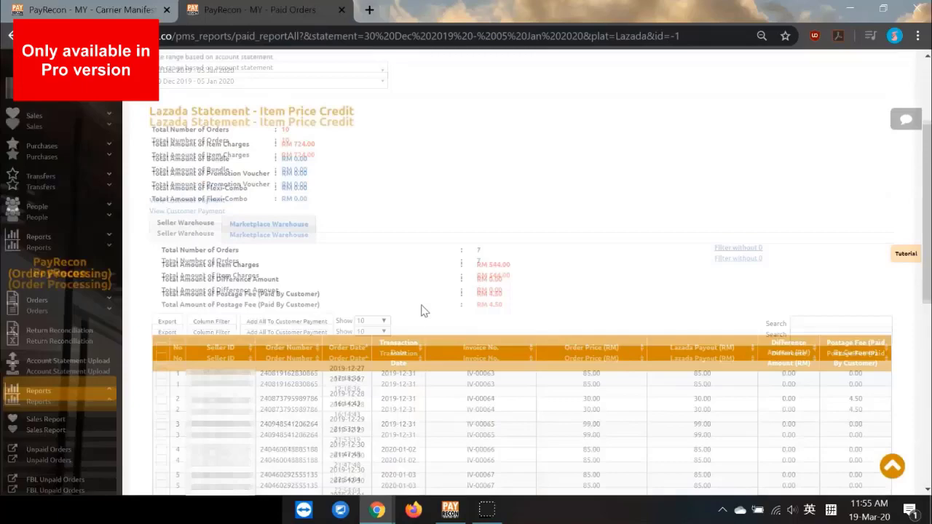
scroll(425, 311, "down", 2)
left_click(418, 309)
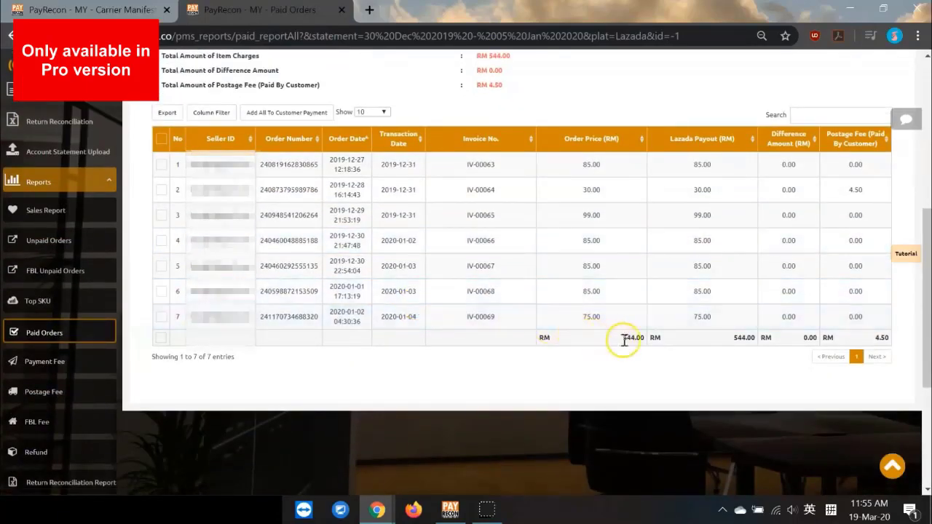
left_click_drag(738, 340, 752, 339)
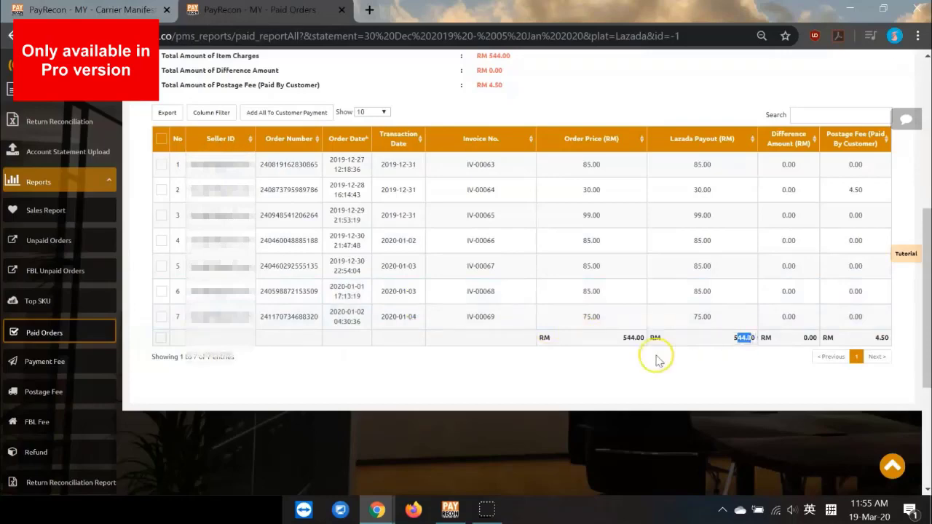
Step: Select all seven paid orders in the Seller Warehouse list and add them to customer payment
scroll(655, 359, "up", 1)
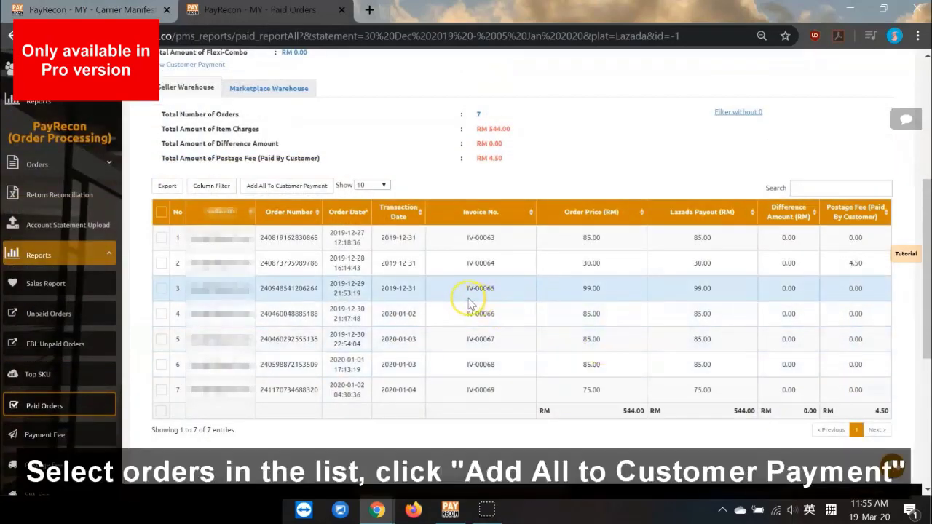
left_click(160, 215)
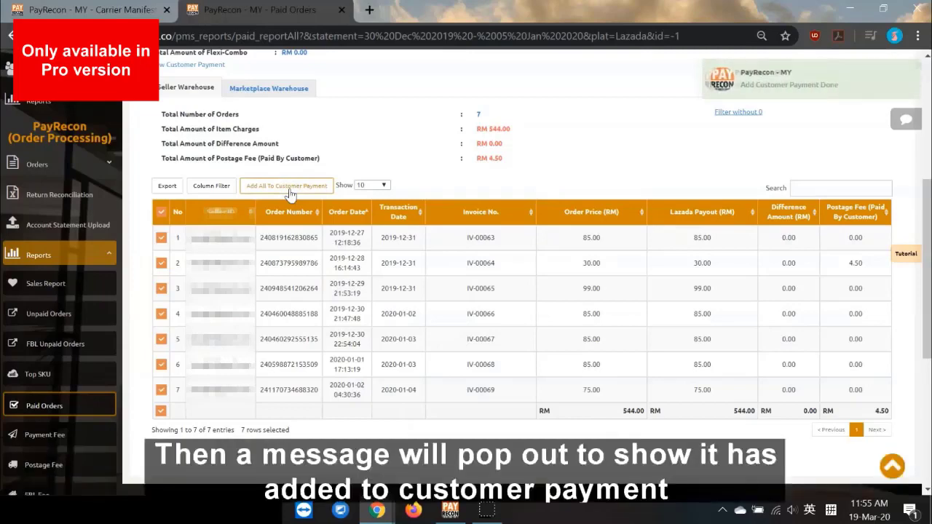
Step: View the customer payment list and check the invoice numbers of the orders ready to knock off
scroll(334, 192, "up", 1)
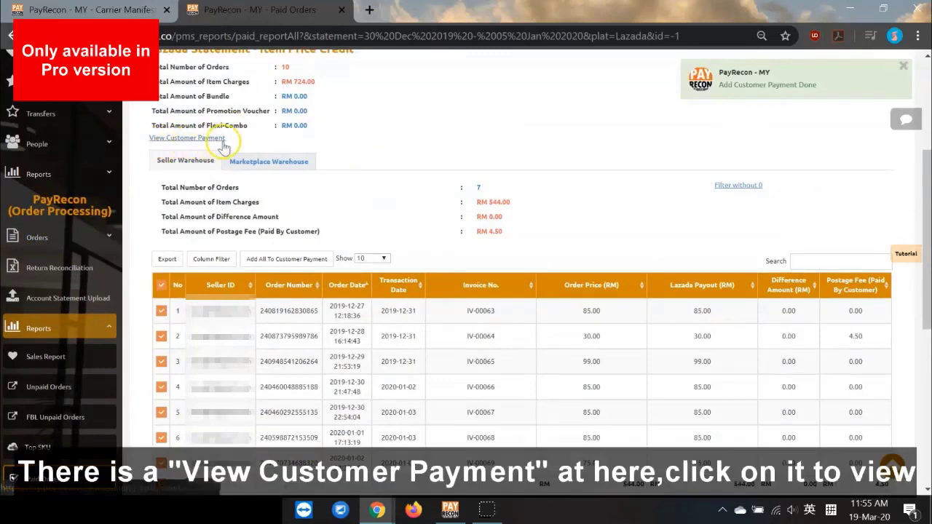
left_click(169, 144)
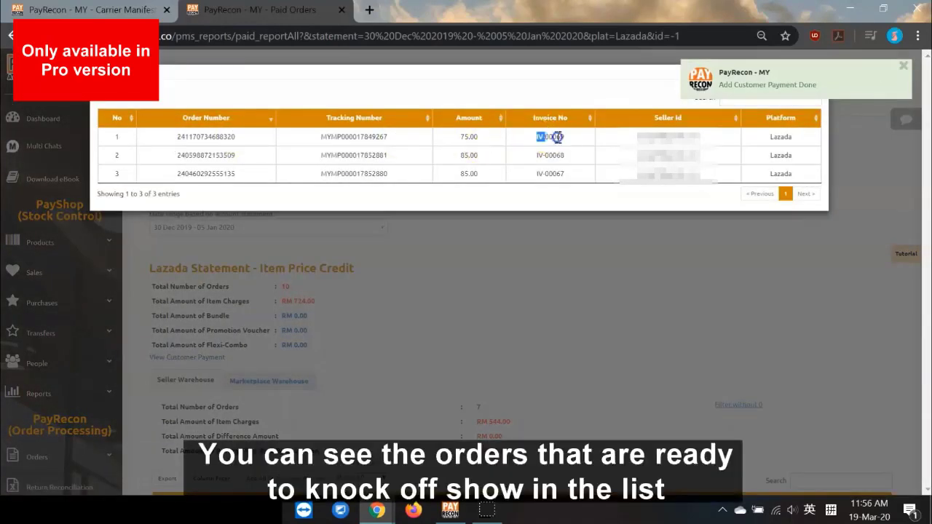
left_click_drag(535, 155, 574, 177)
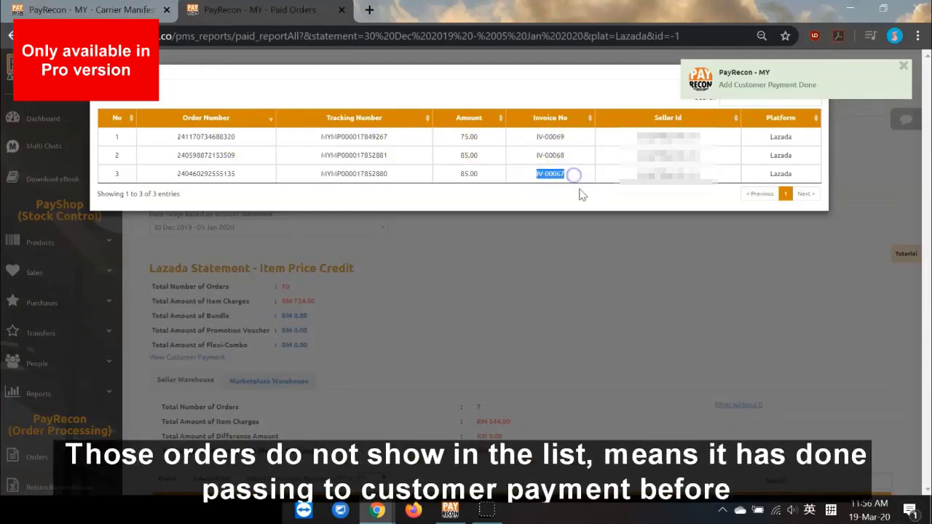
left_click(580, 192)
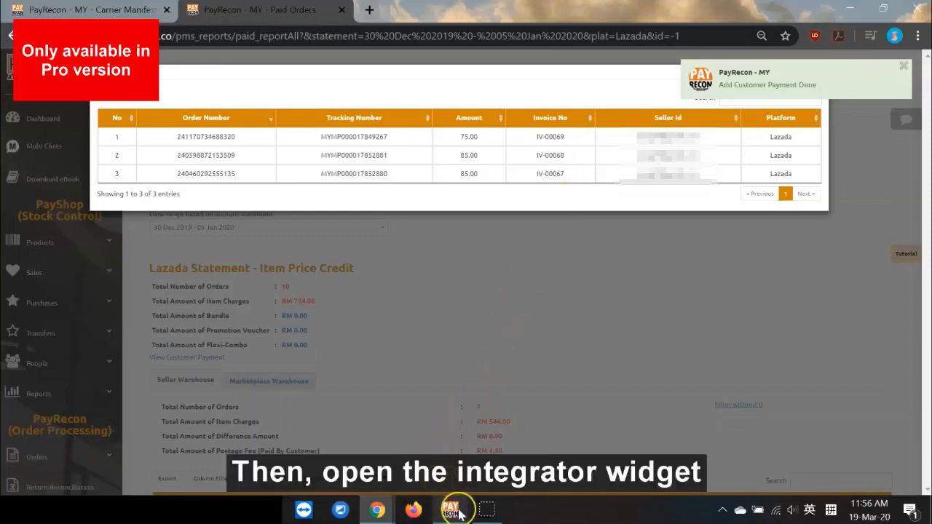
Step: Run Knock Off Invoice in the PayRecon integrator widget, acknowledge its completion, and put away the widget and the customer payment list
mouse_move(457, 514)
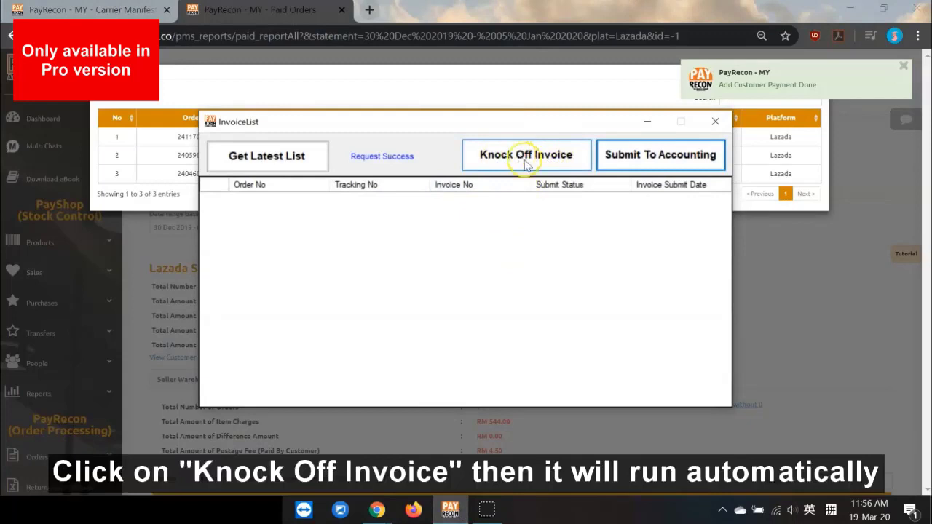
left_click(529, 167)
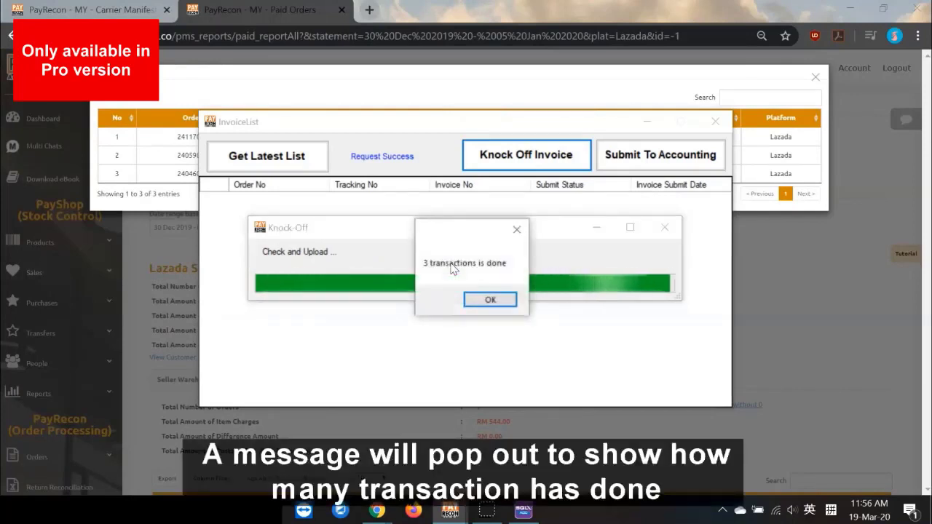
left_click(498, 304)
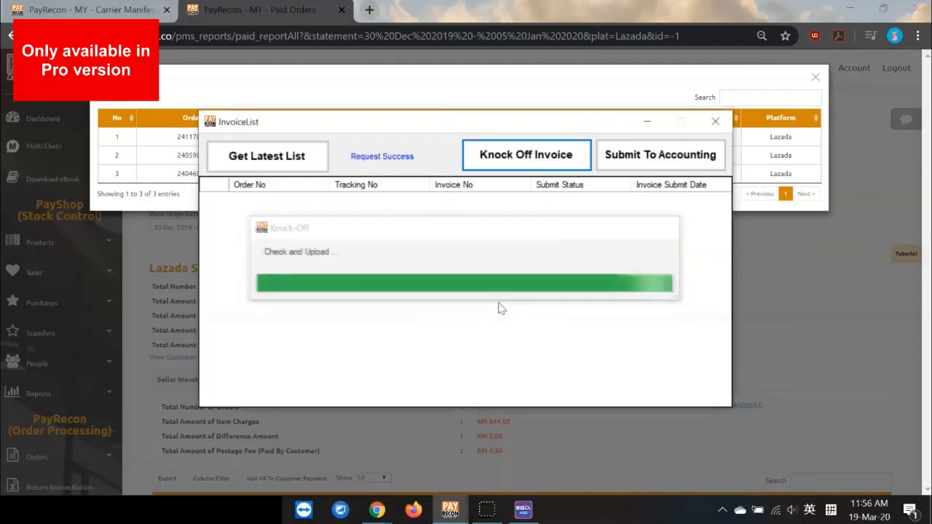
left_click(647, 124)
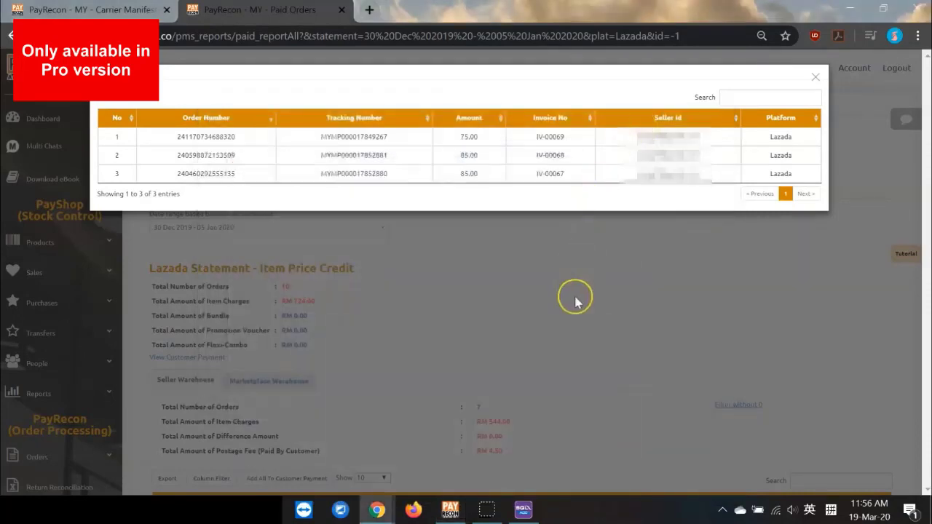
left_click(596, 349)
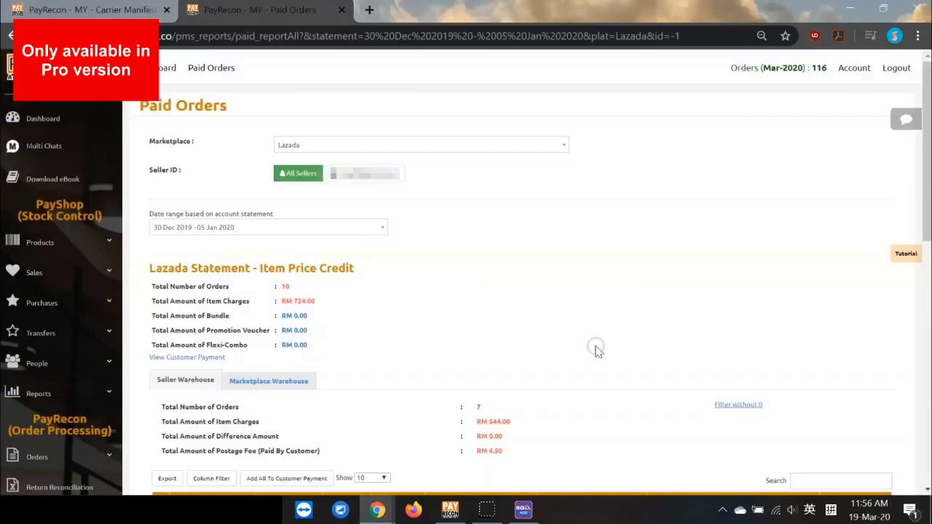
Step: Switch to SQL Account and open the Customer Payment list from the customer documents
left_click(524, 509)
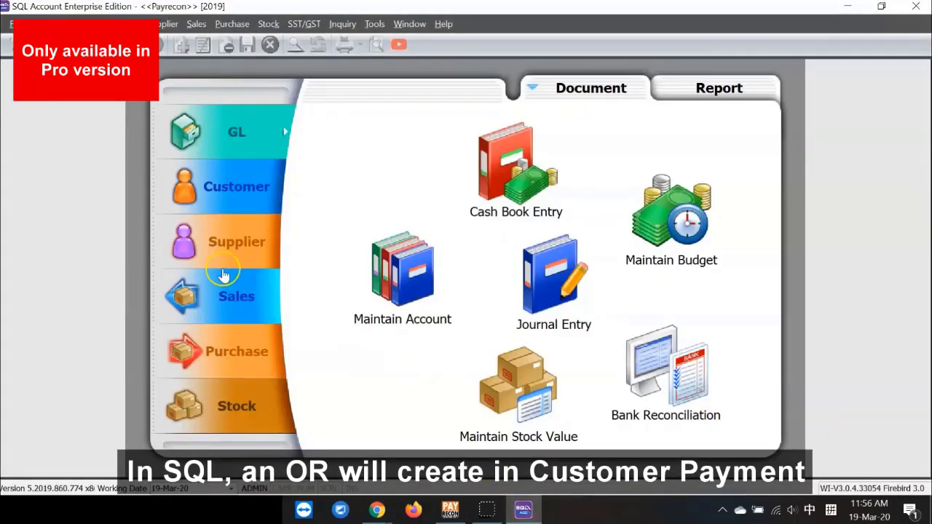
left_click(233, 199)
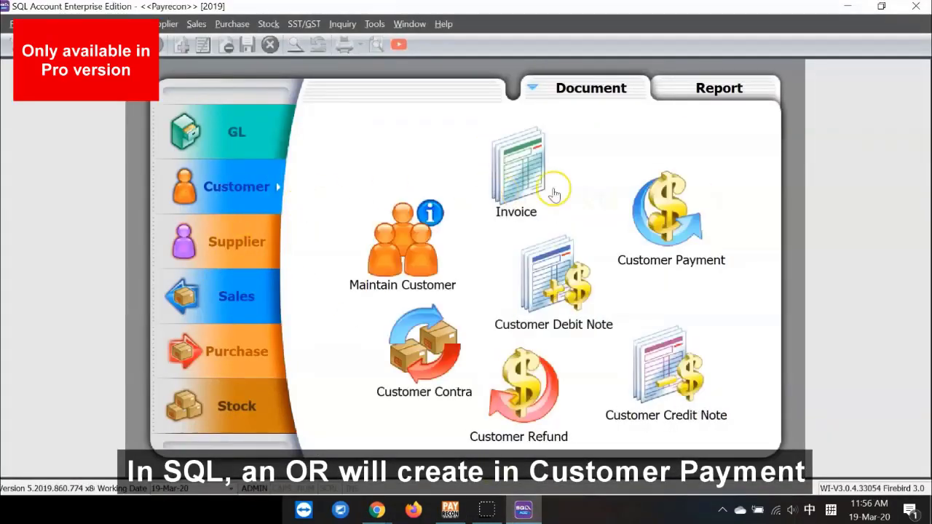
left_click(667, 226)
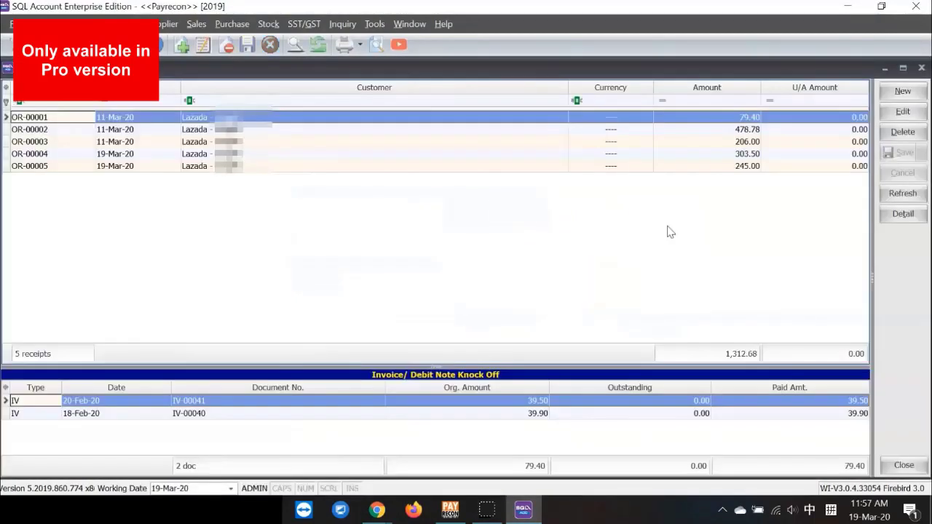
Step: Open receipt OR-00005 from the customer payments and check each invoice in its knock-off grid
left_click(58, 167)
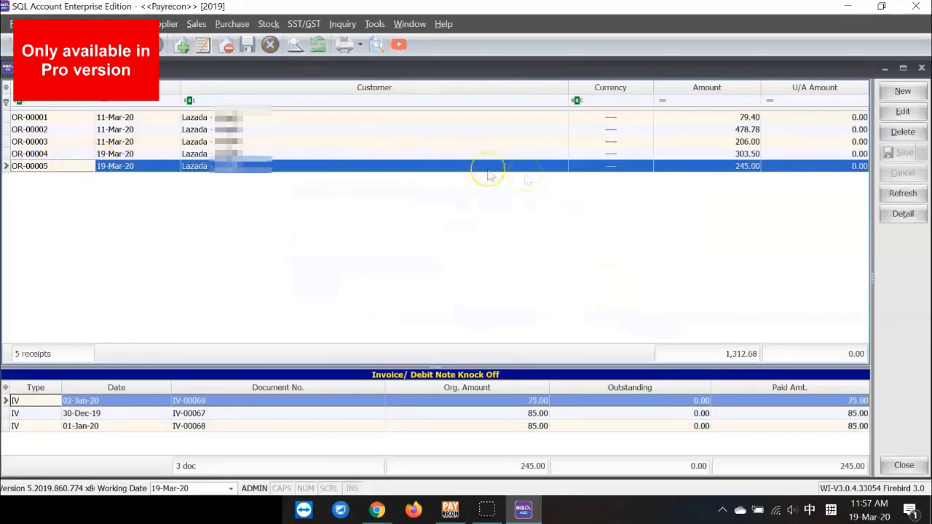
double_click(548, 172)
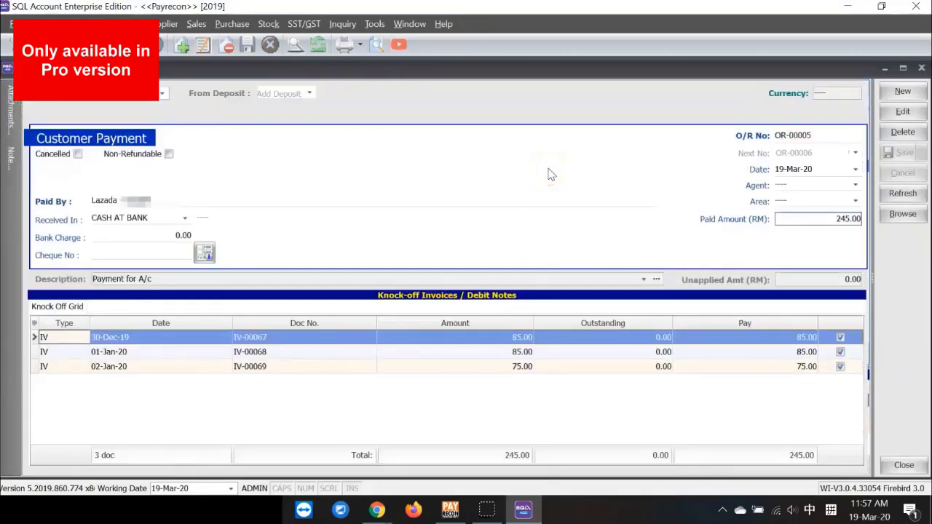
left_click(277, 354)
left_click(280, 369)
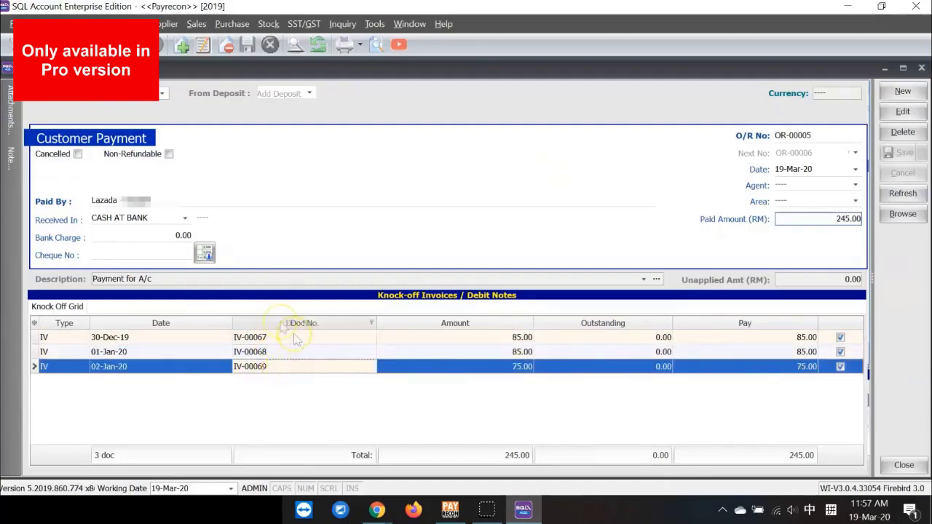